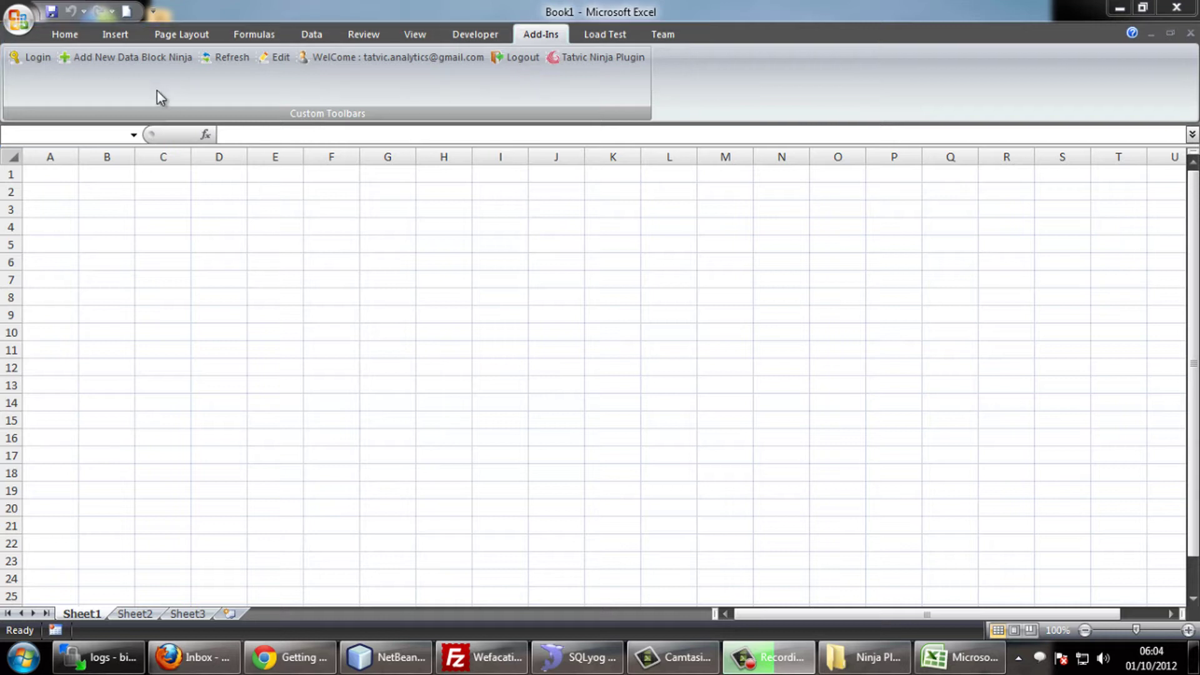
Start a new analytics data block with Google Analytics as its service
left_click(145, 58)
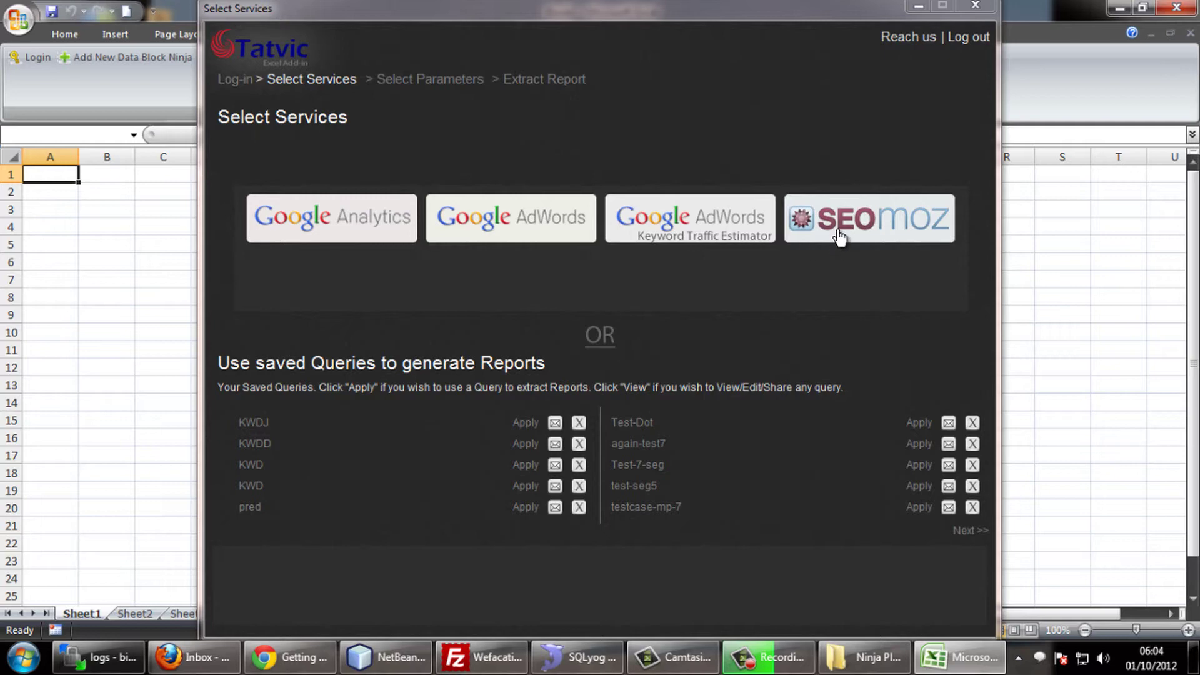
left_click(356, 237)
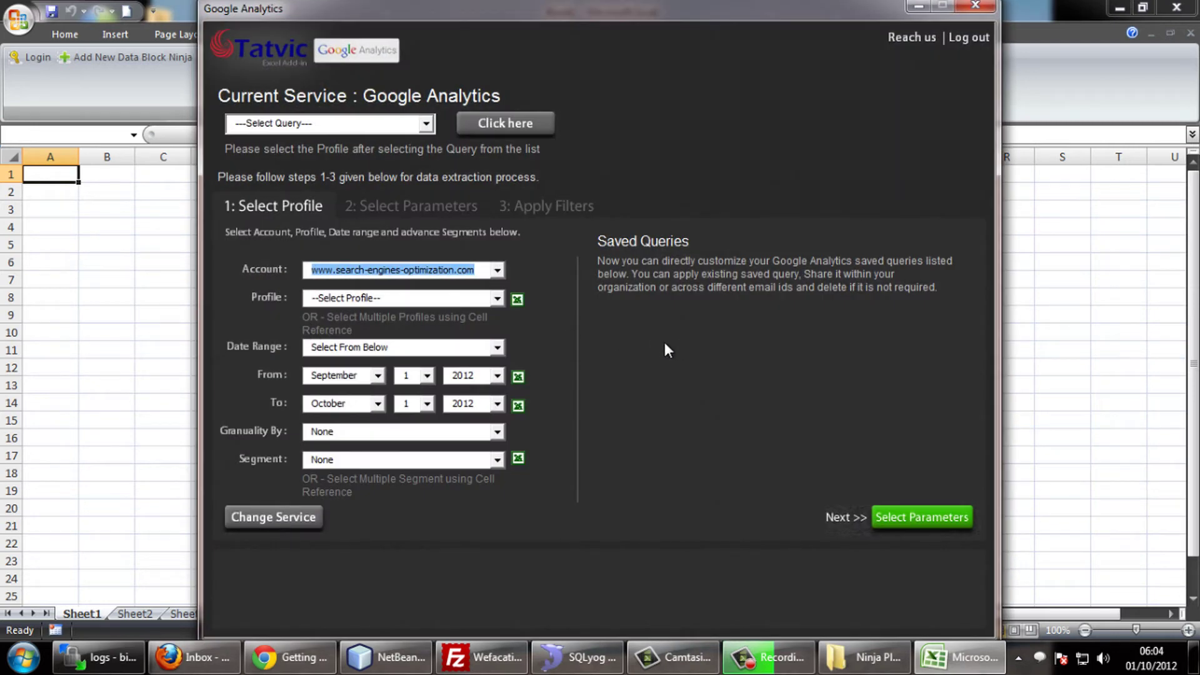
Choose the tatvic.com account and profile, keep September–October 2012 dates, and leave Granularity at None
left_click(407, 272)
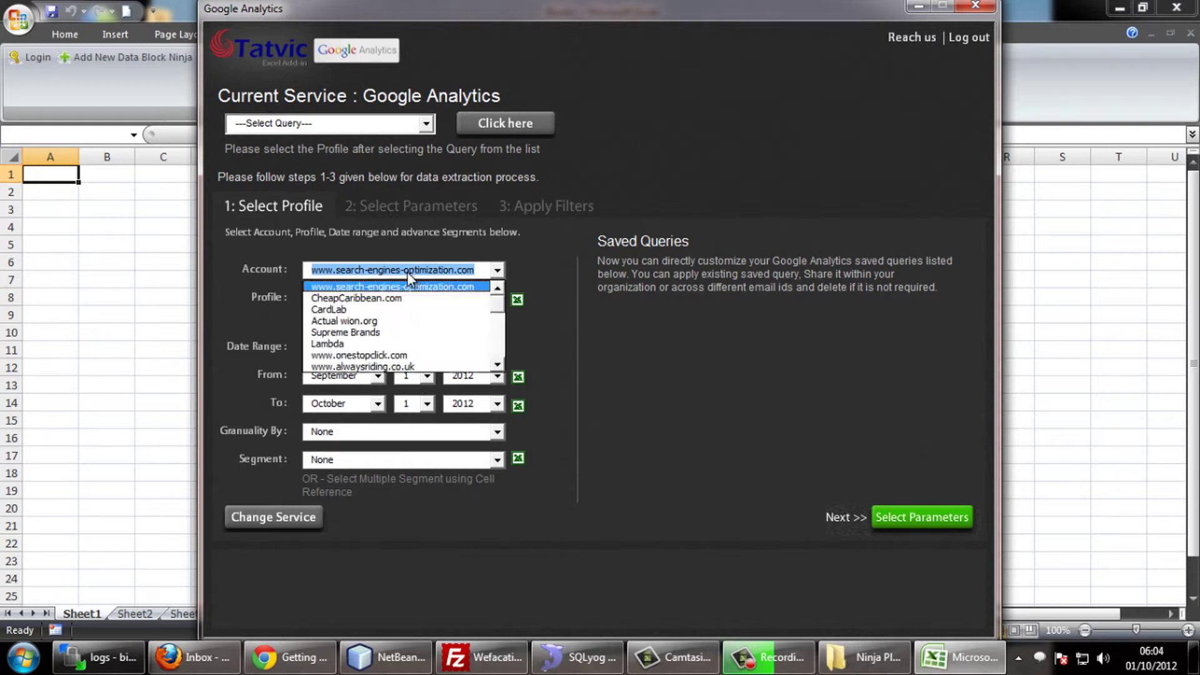
scroll(380, 294, "down", 3)
left_click(380, 296)
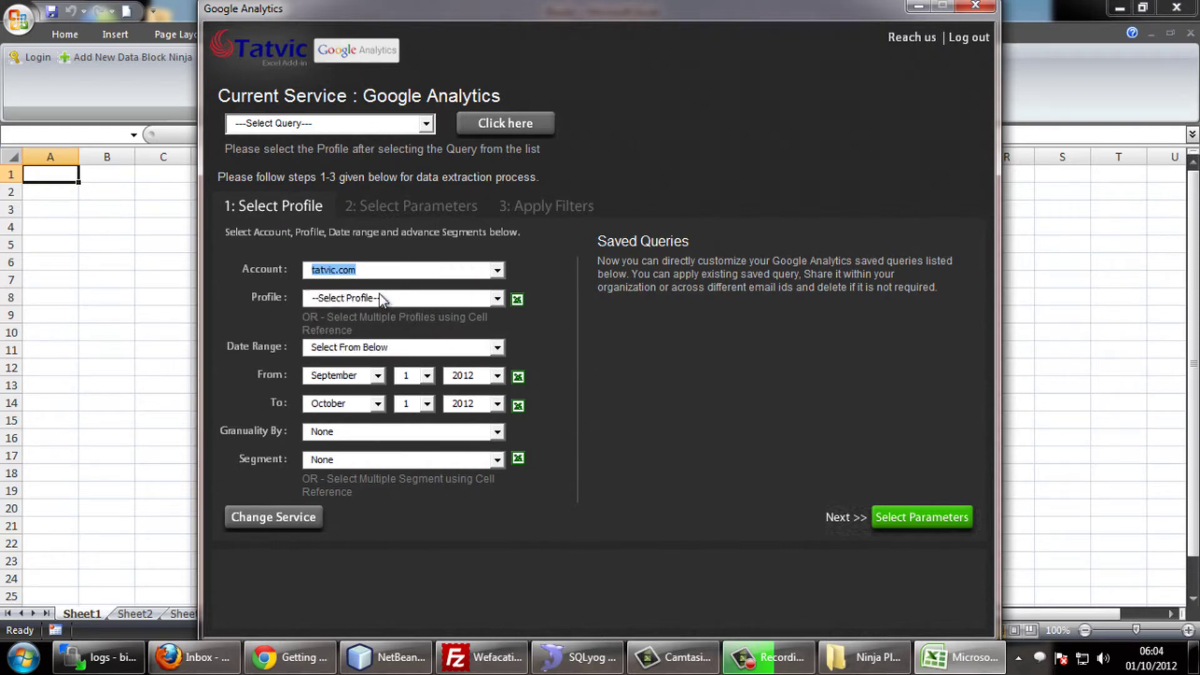
left_click(383, 299)
left_click(347, 326)
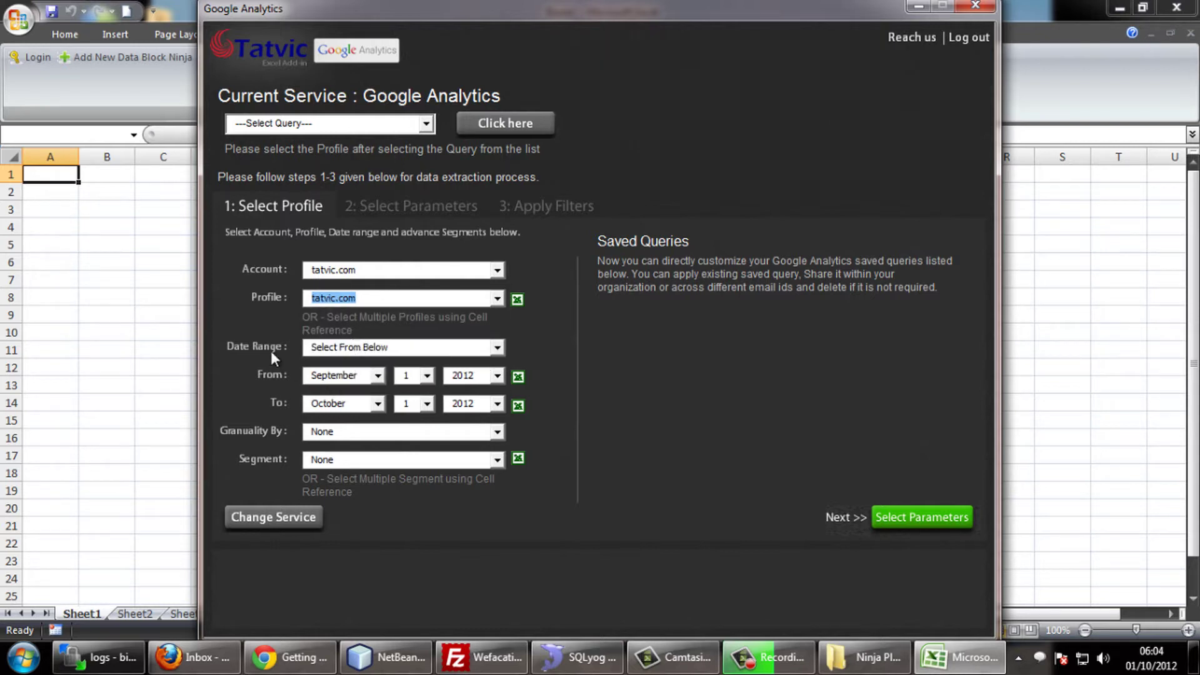
left_click(348, 378)
left_click(348, 378)
left_click(341, 403)
left_click(340, 404)
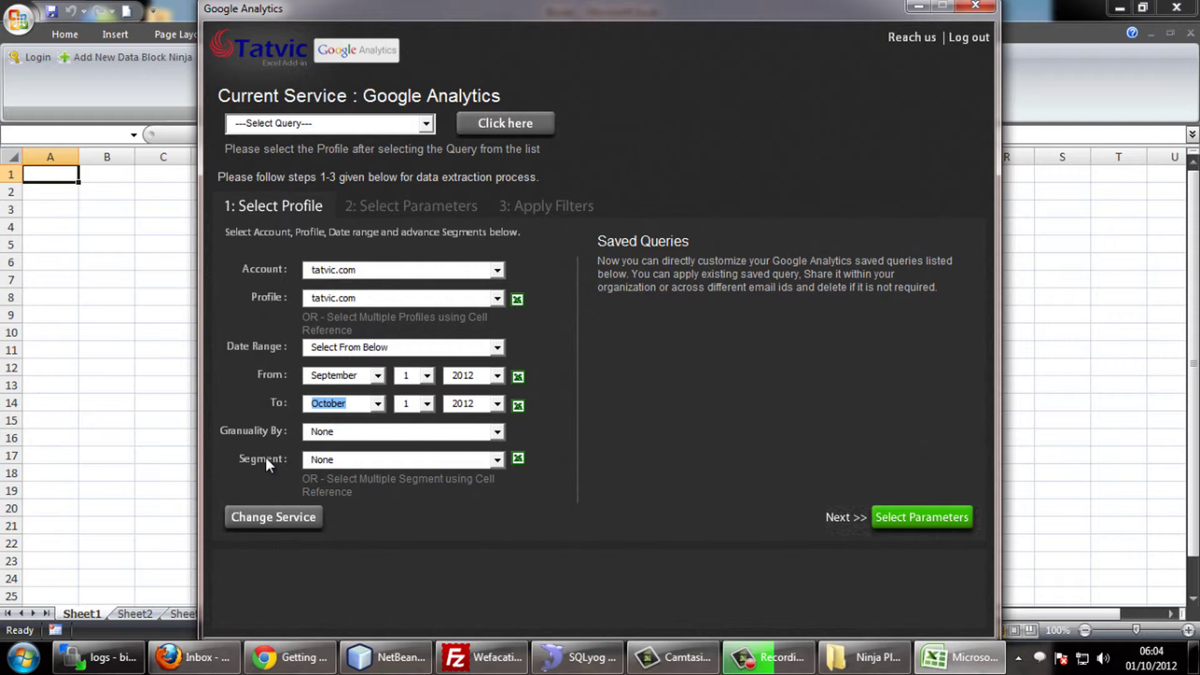
left_click(350, 431)
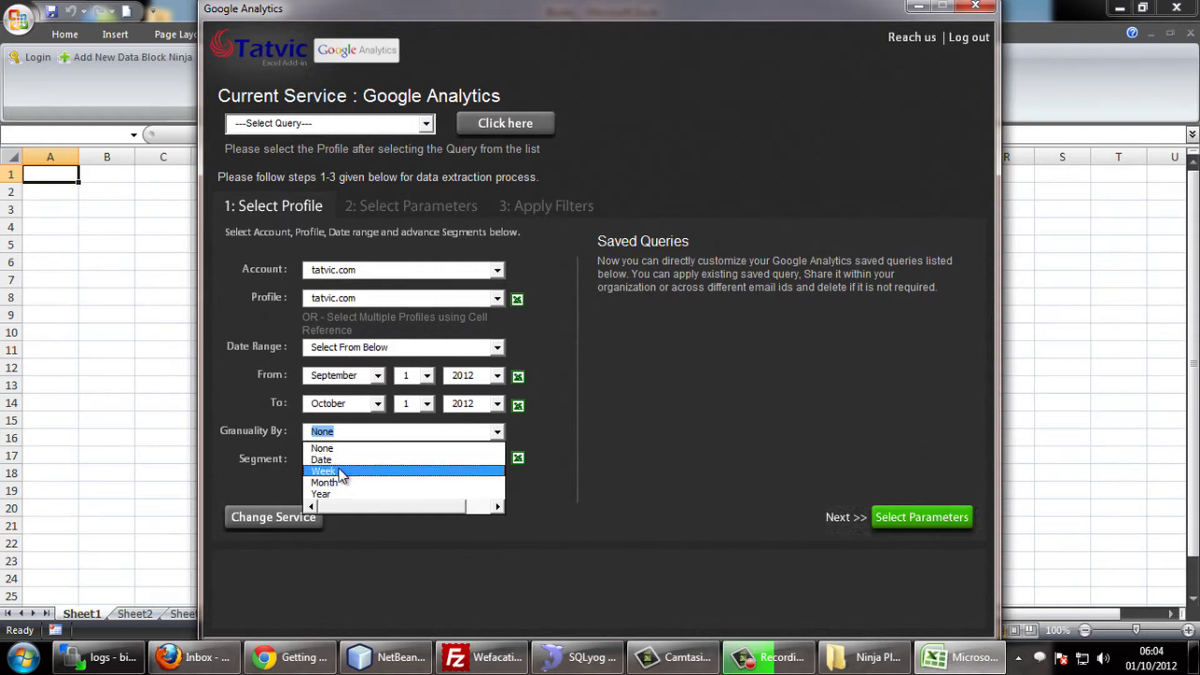
left_click(329, 433)
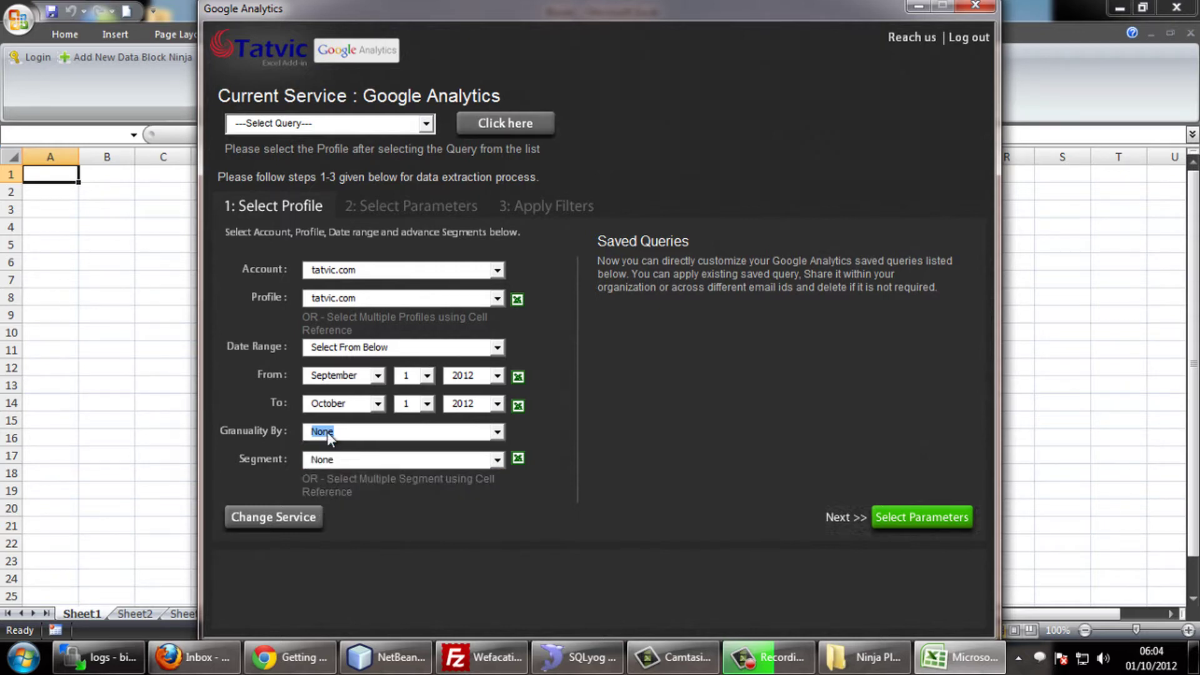
Add Date from Dimensions and Visitors from Metrics to the report parameters
left_click(921, 518)
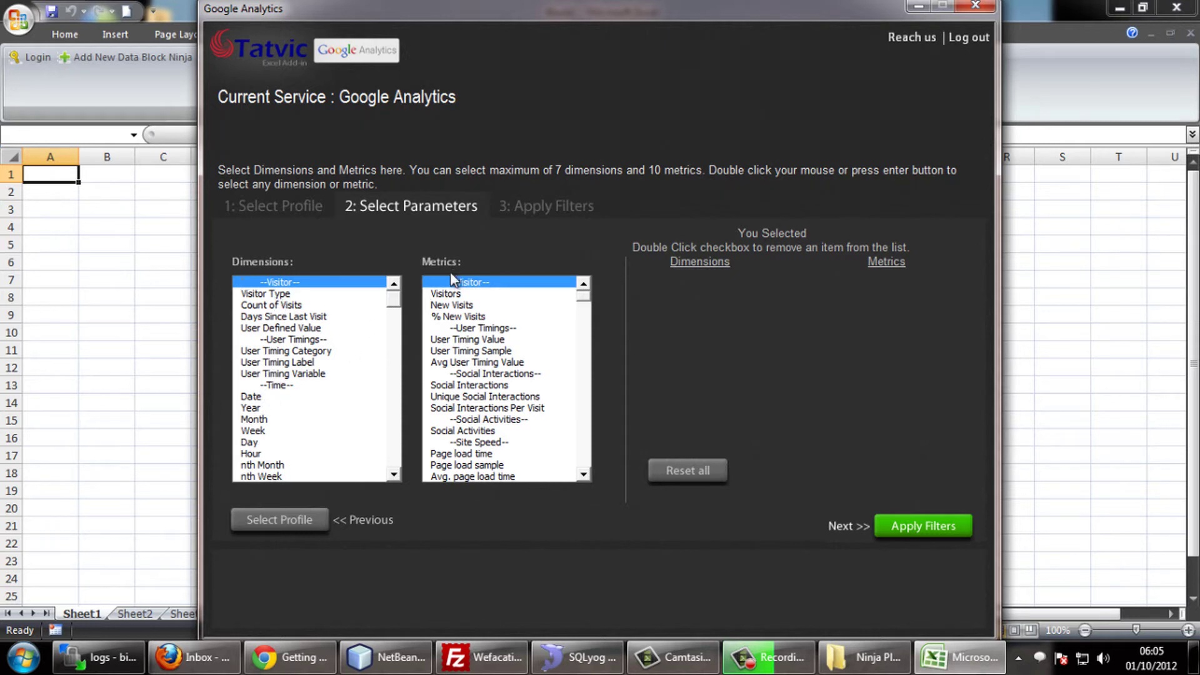
left_click(260, 398)
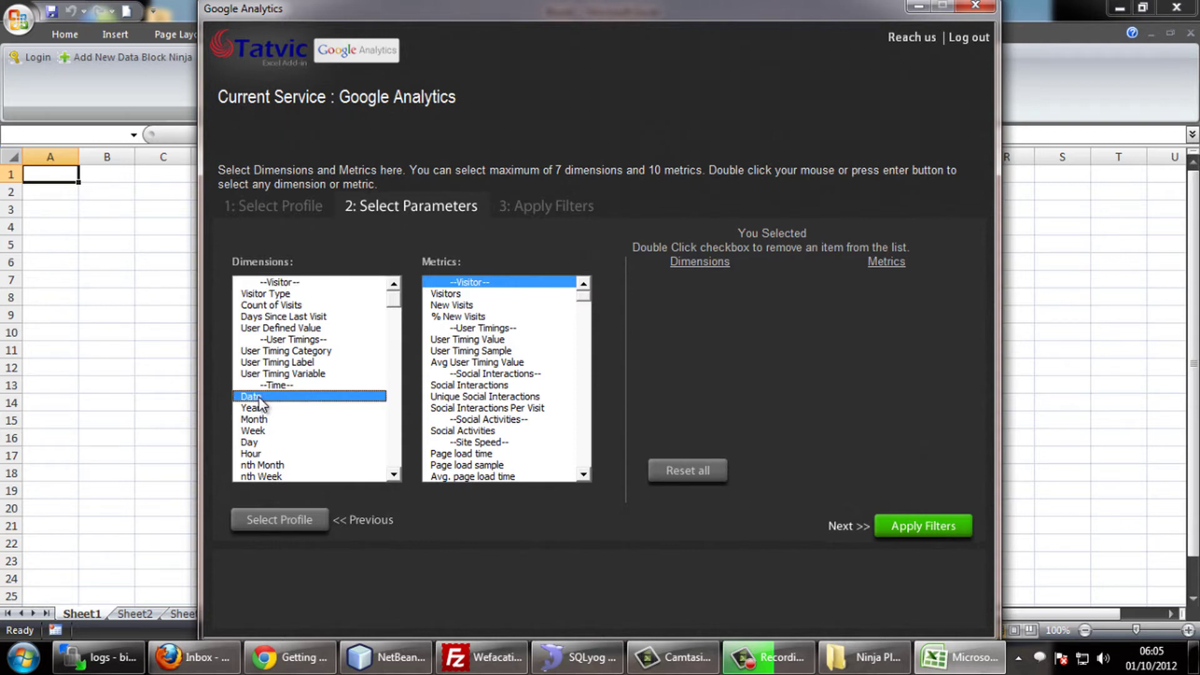
double_click(259, 398)
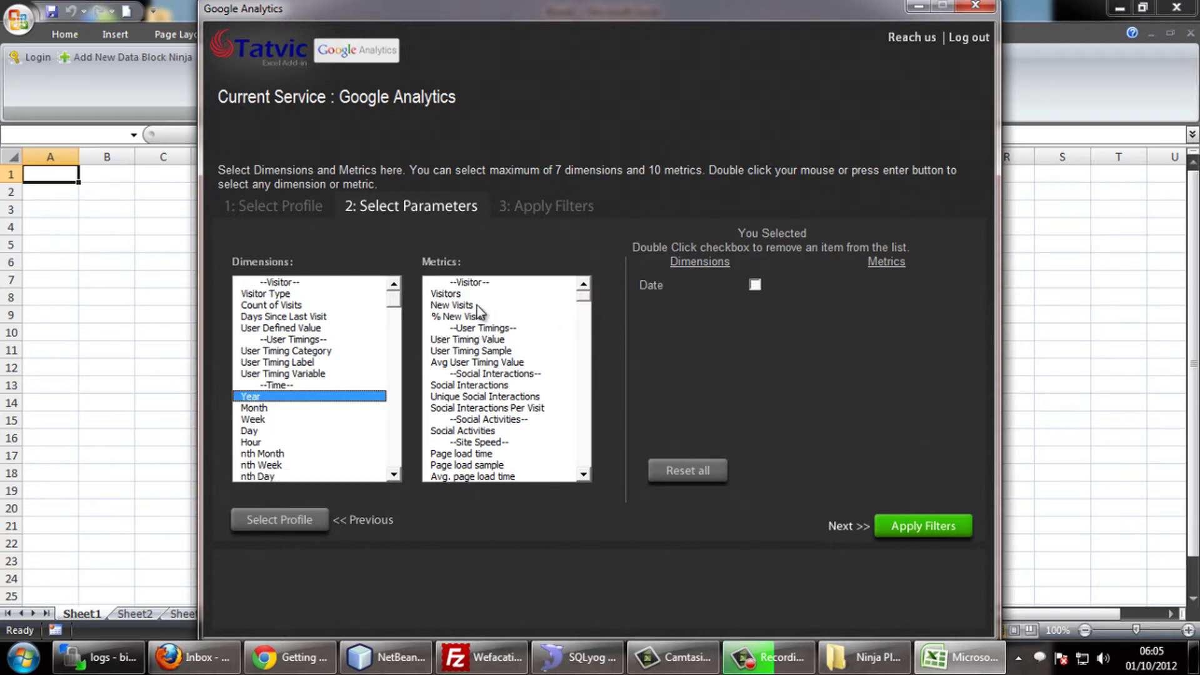
double_click(452, 294)
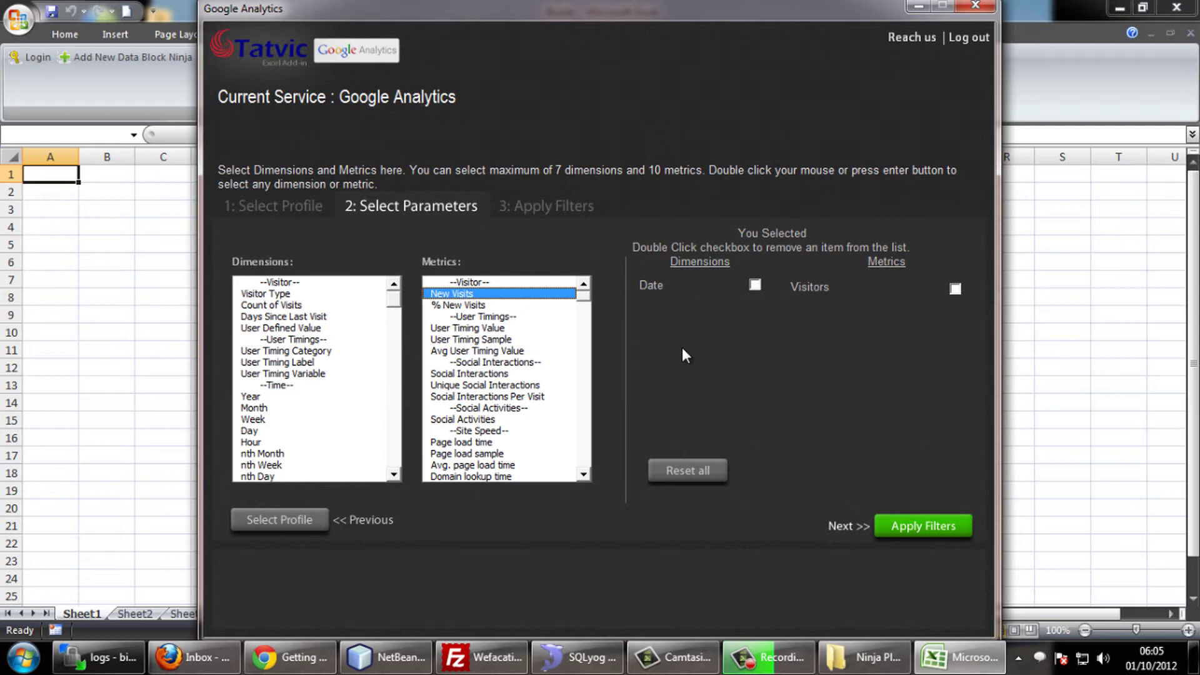
left_click_drag(398, 300, 346, 364)
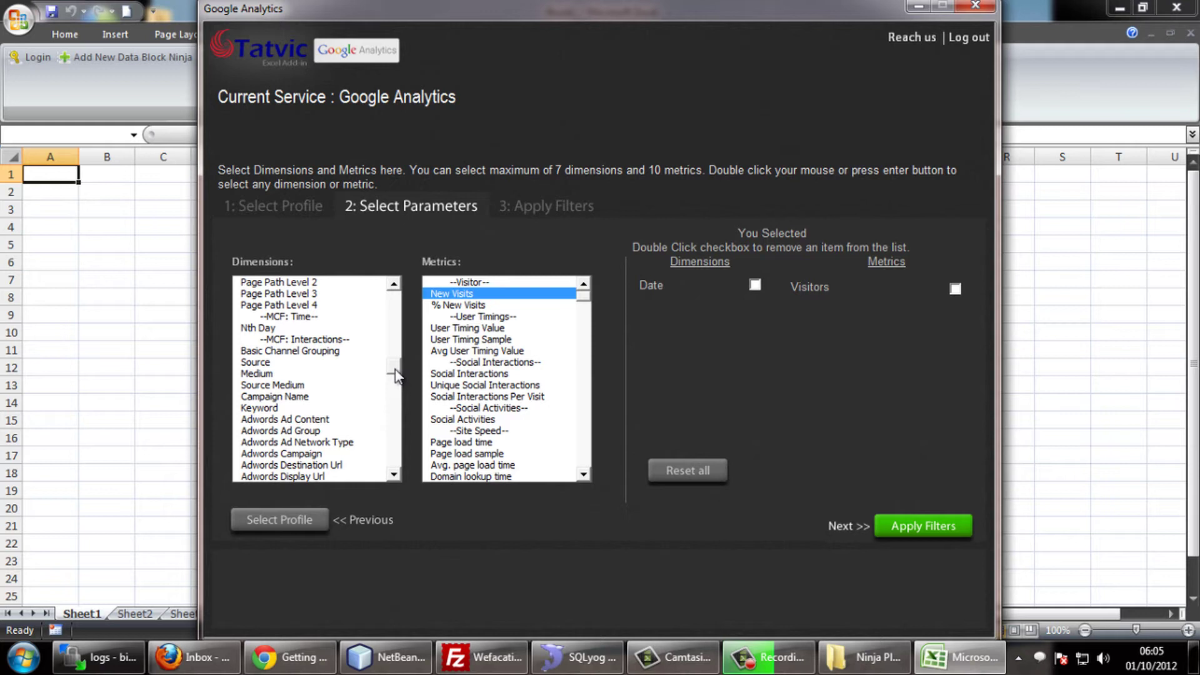
left_click_drag(395, 369, 400, 329)
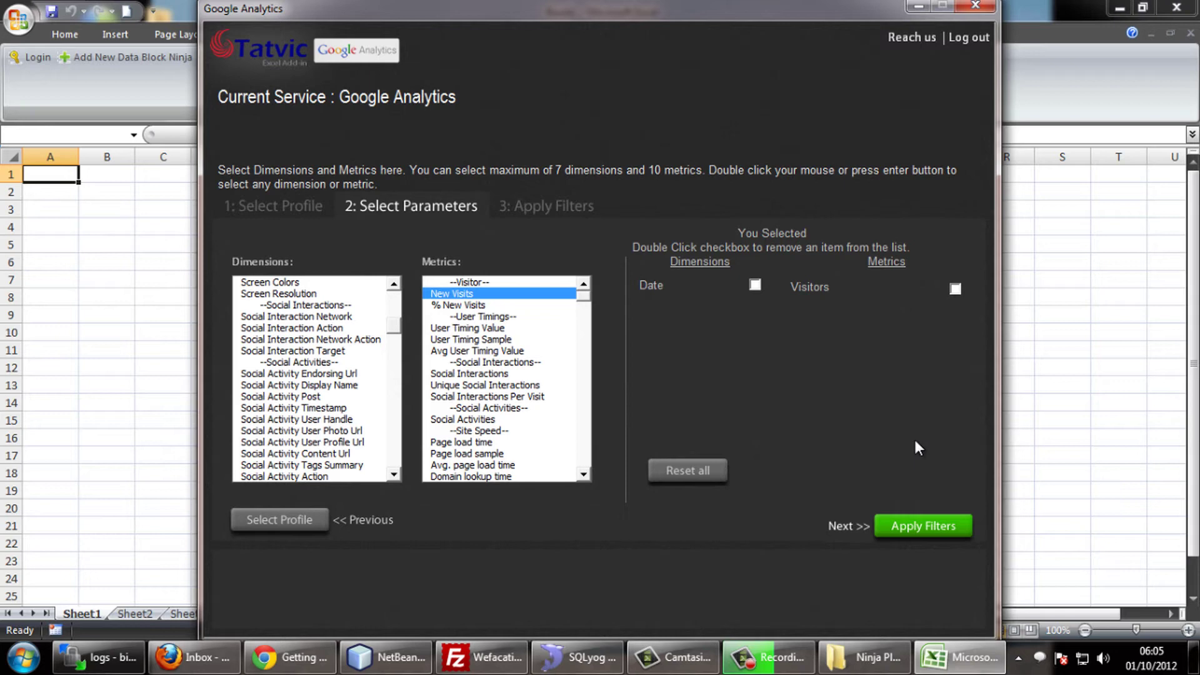
Open Apply Filters and review the filter field and condition lists without changing them
left_click(915, 521)
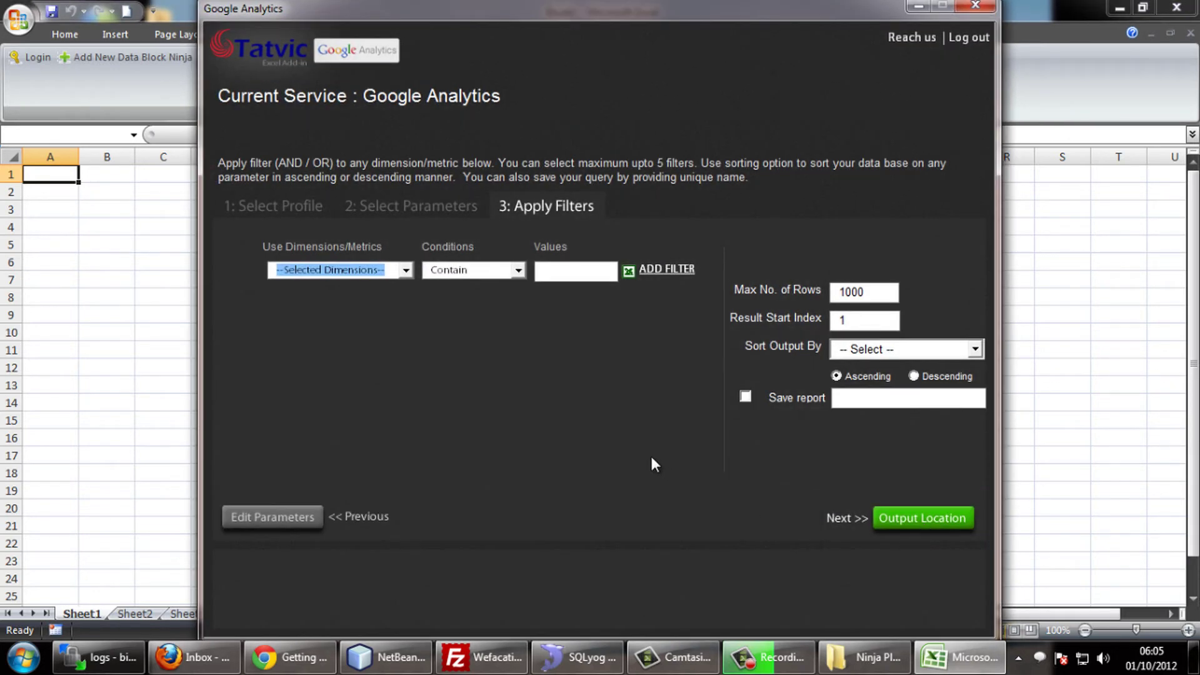
left_click(367, 273)
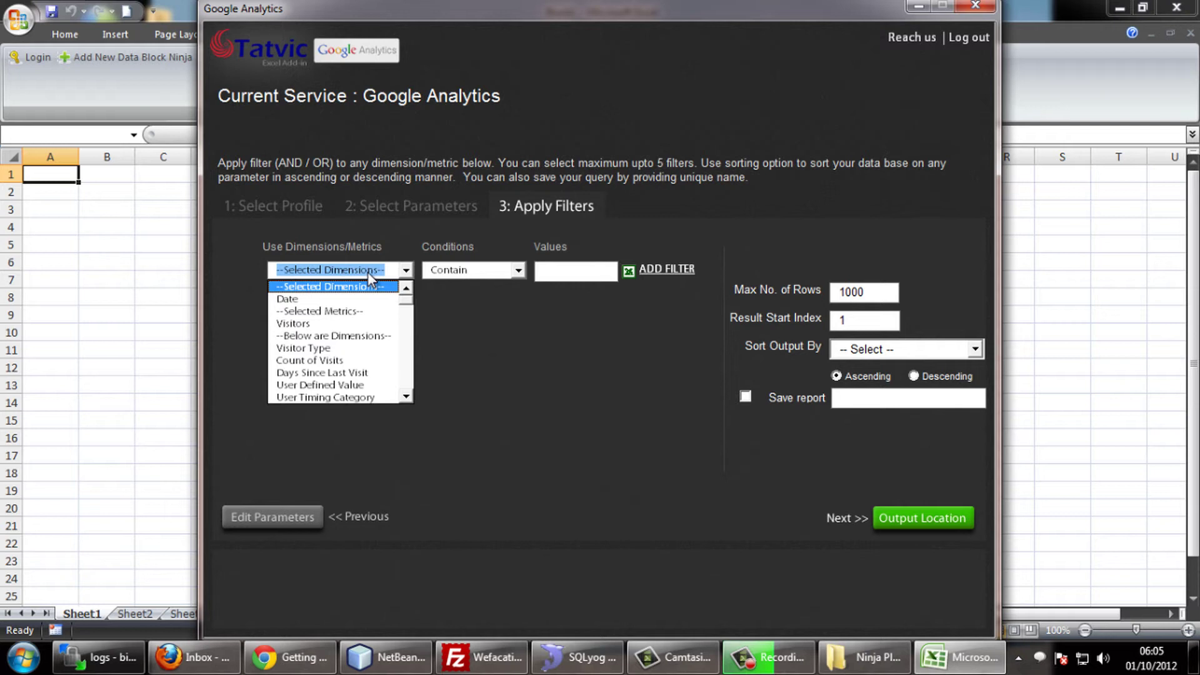
left_click(368, 272)
left_click(474, 274)
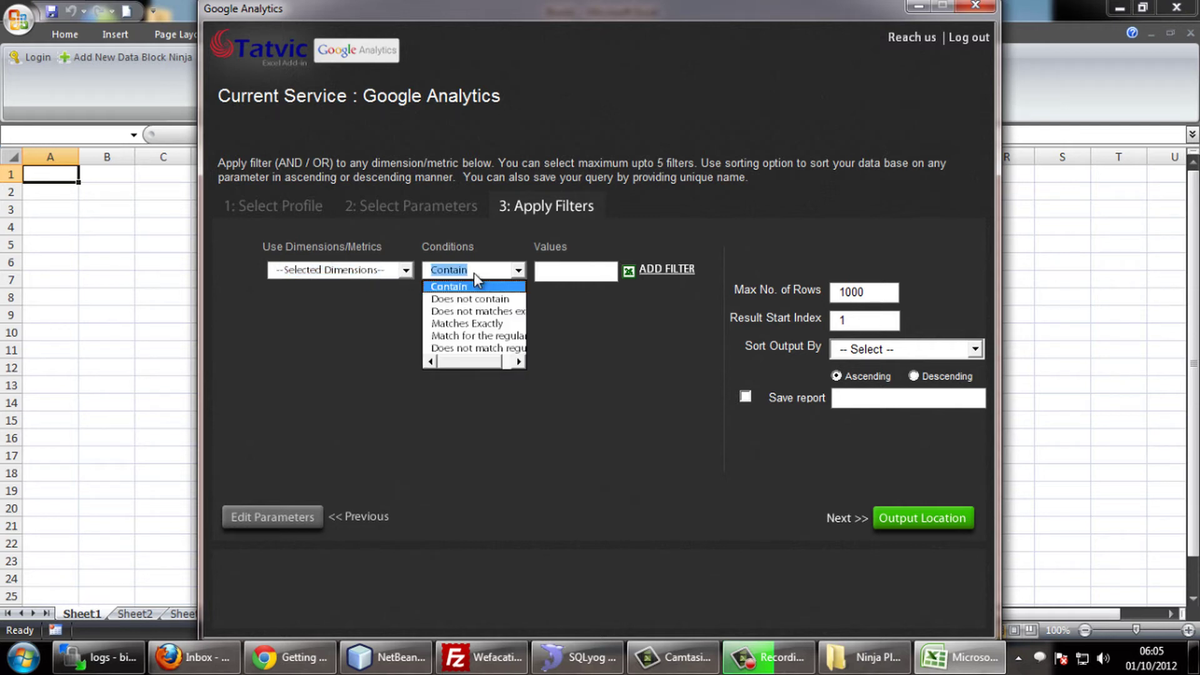
left_click(475, 272)
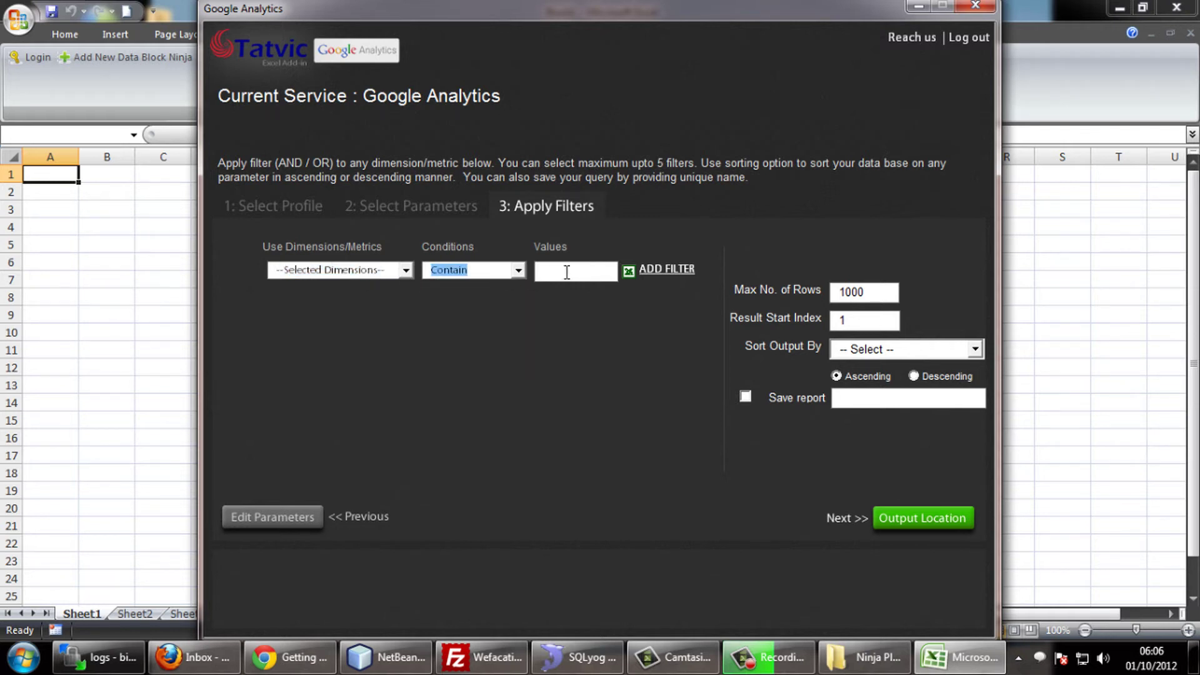
Add a filter keeping only rows where Visitors is Greater than 0
left_click(330, 275)
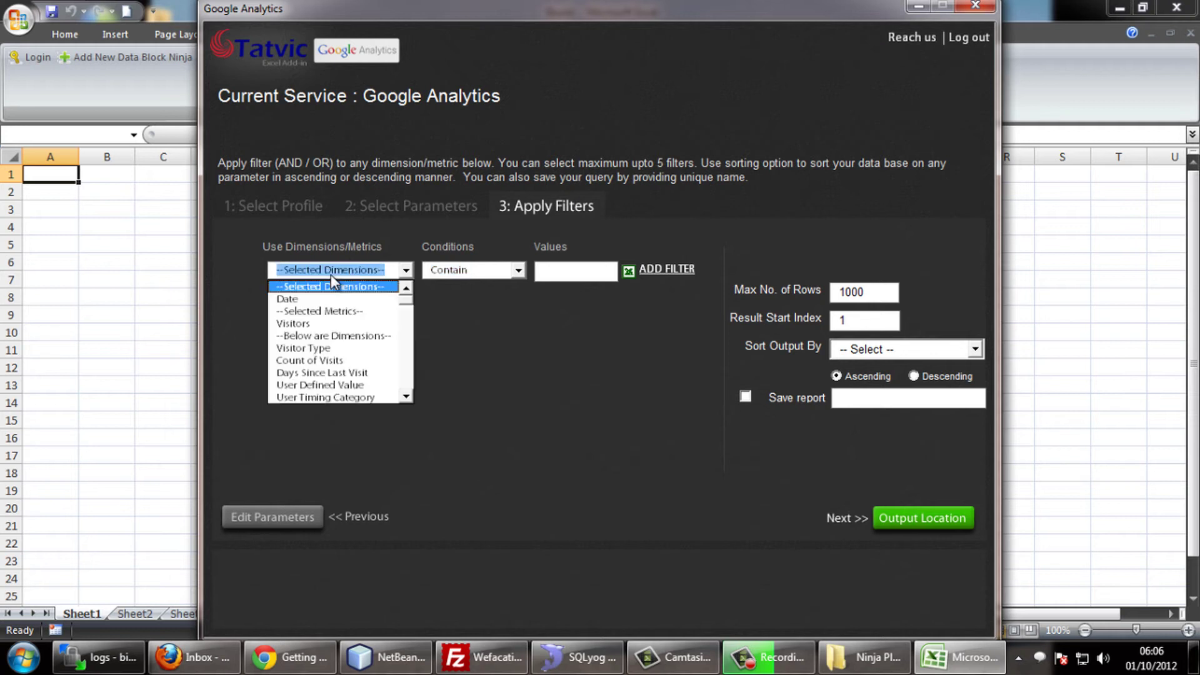
left_click(319, 324)
left_click(488, 272)
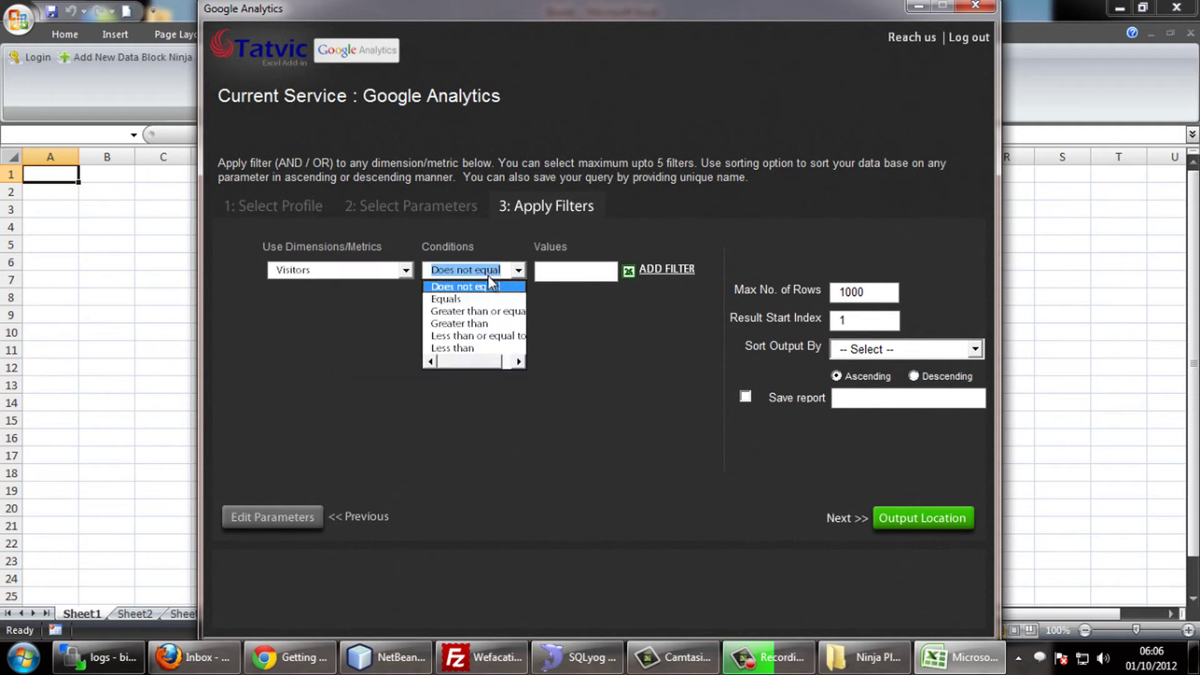
left_click(473, 324)
left_click(557, 276)
type("0")
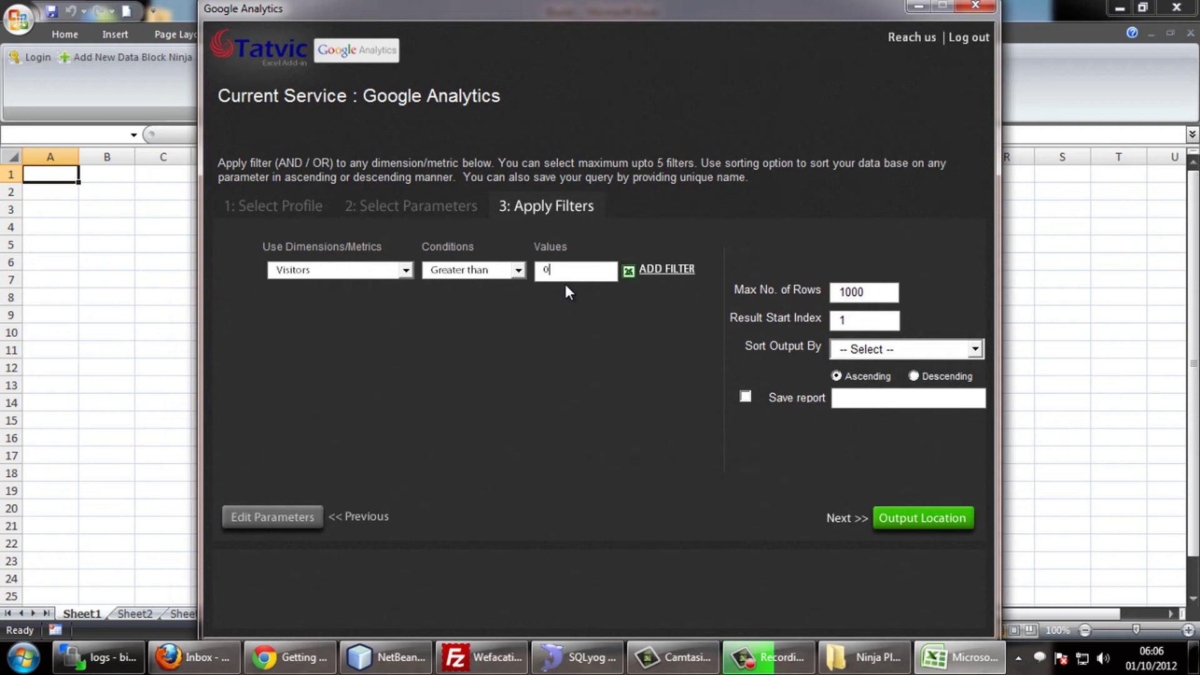
left_click(664, 269)
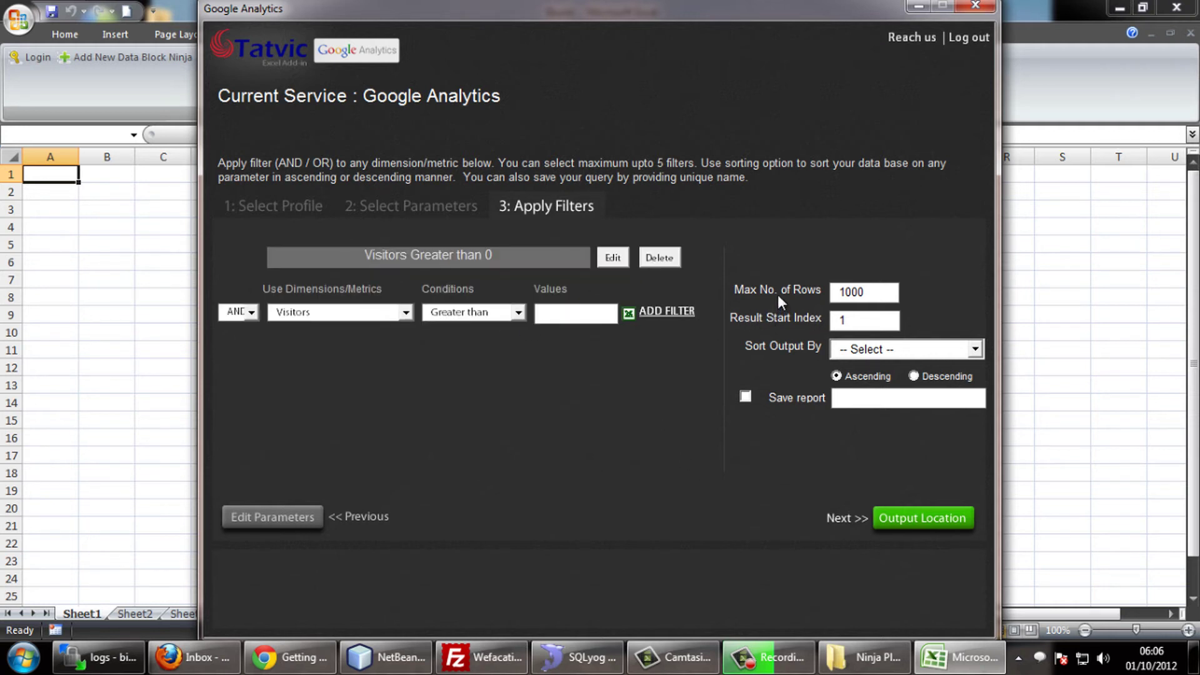
left_click(873, 292)
Raise Max No. of Rows to 12000 and sort the output by Visitors
key("BackSpace")
key("BackSpace")
key("BackSpace")
type("2000")
left_click(859, 355)
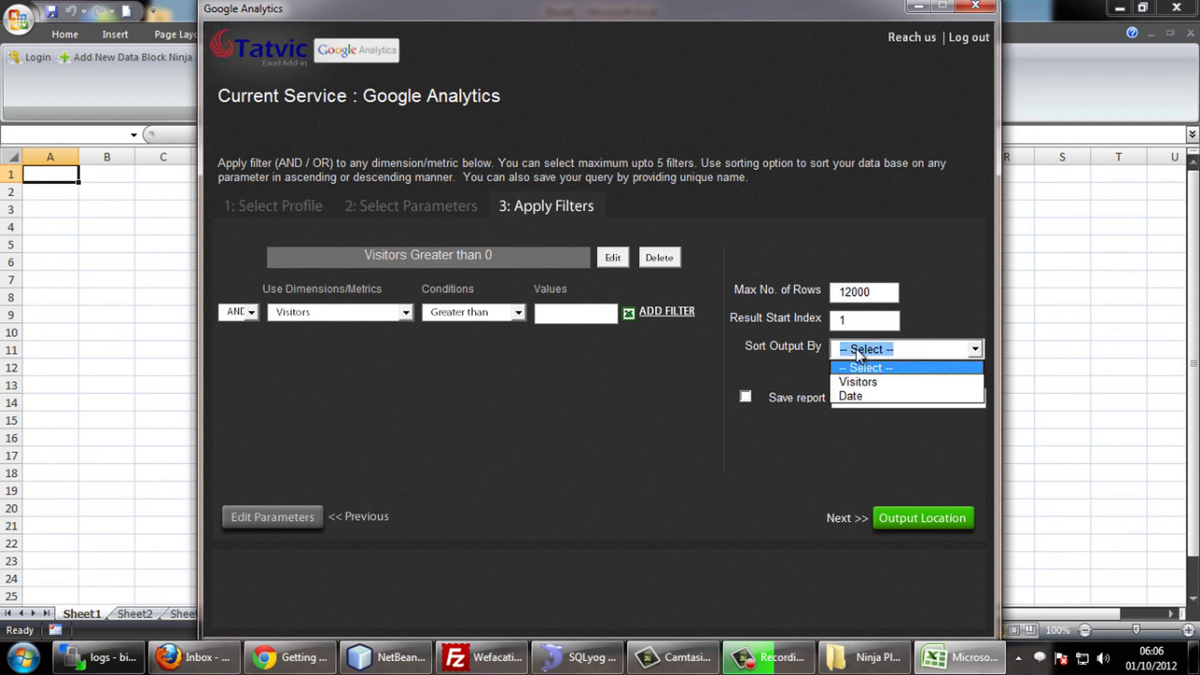
left_click(871, 391)
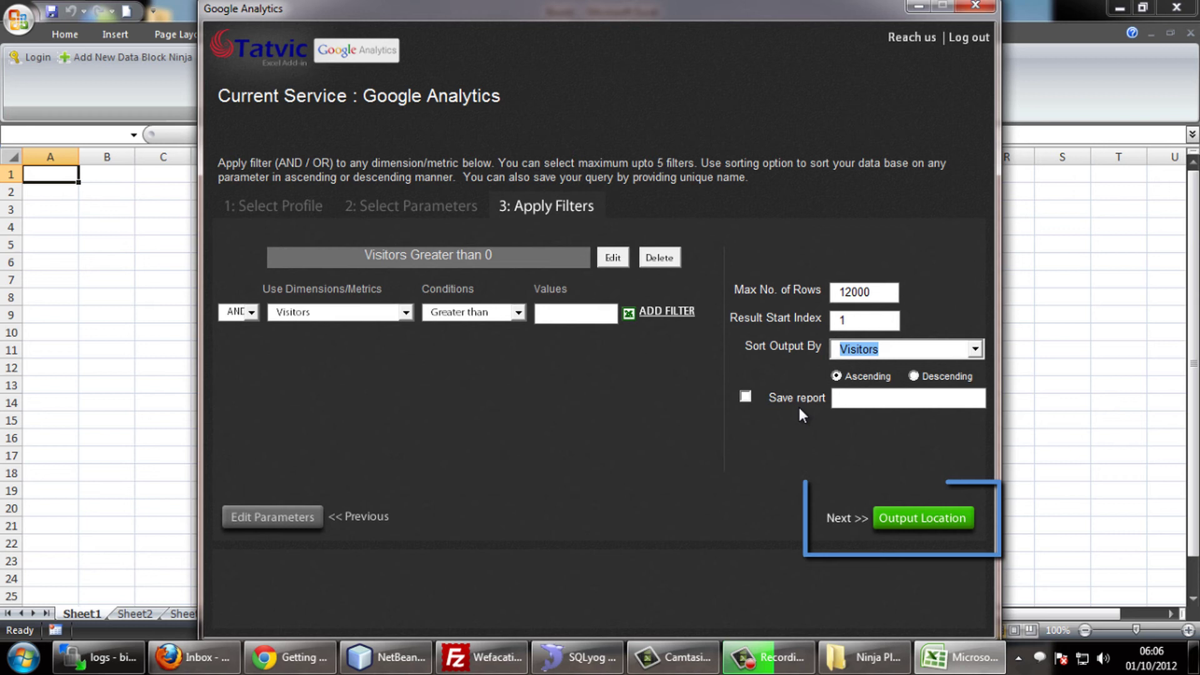
Set cell A1 as the output location and load the Date and Visitors data
left_click(917, 521)
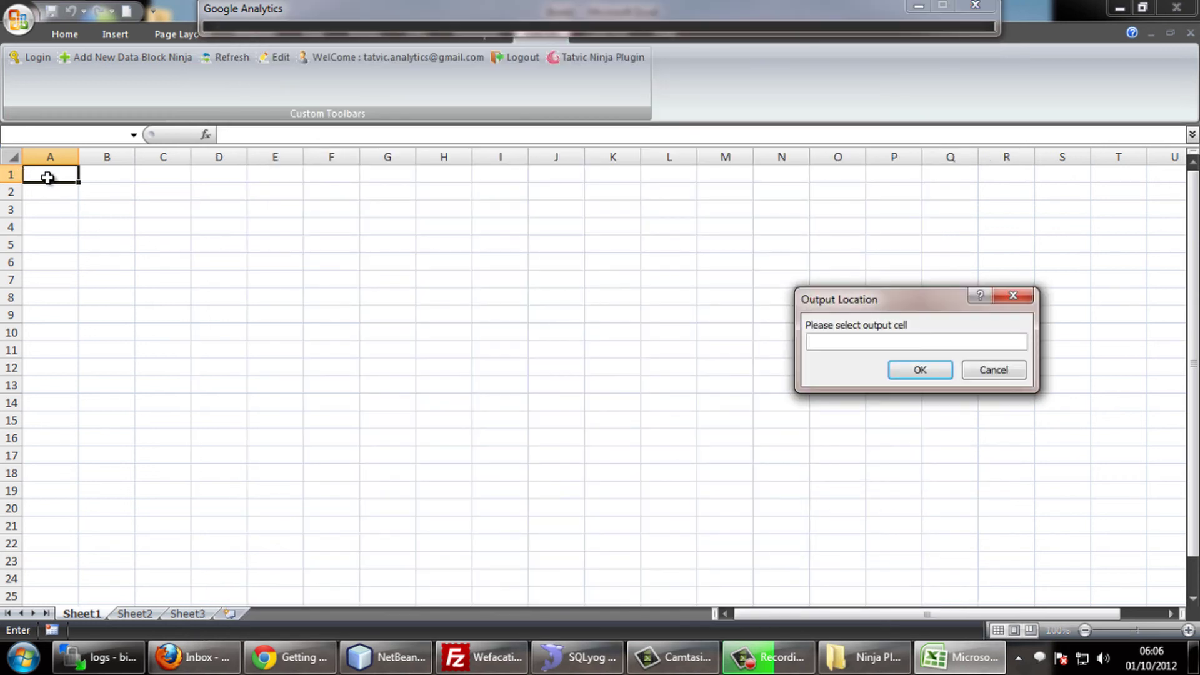
left_click(48, 177)
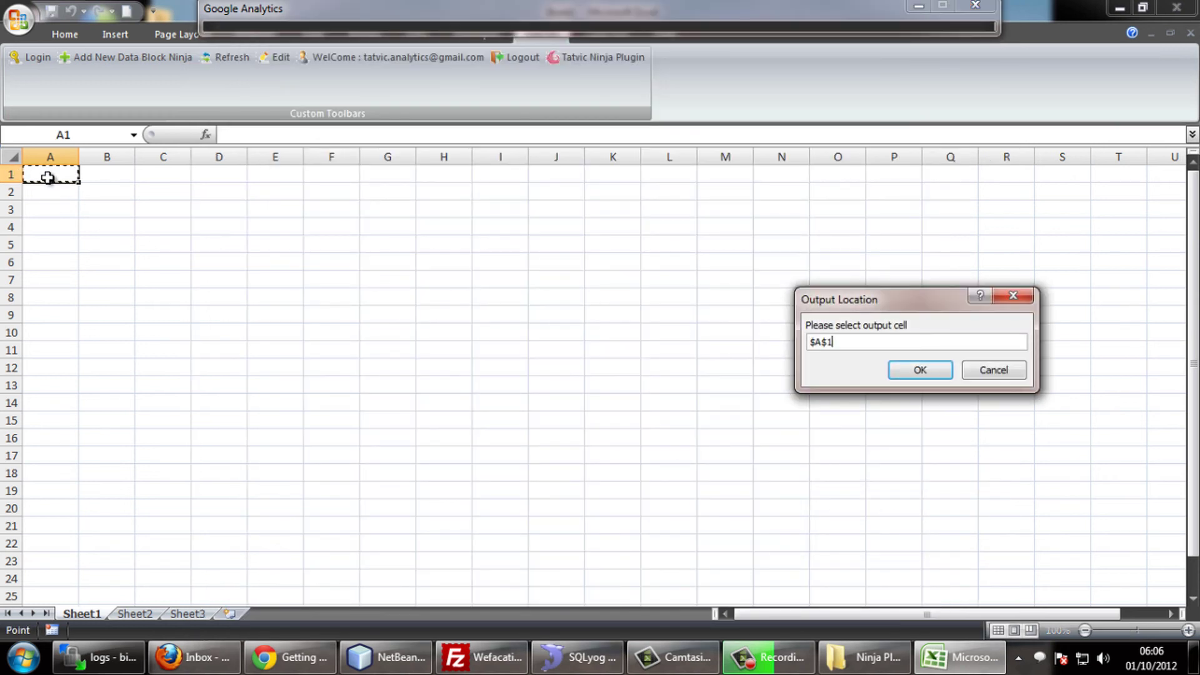
left_click(920, 371)
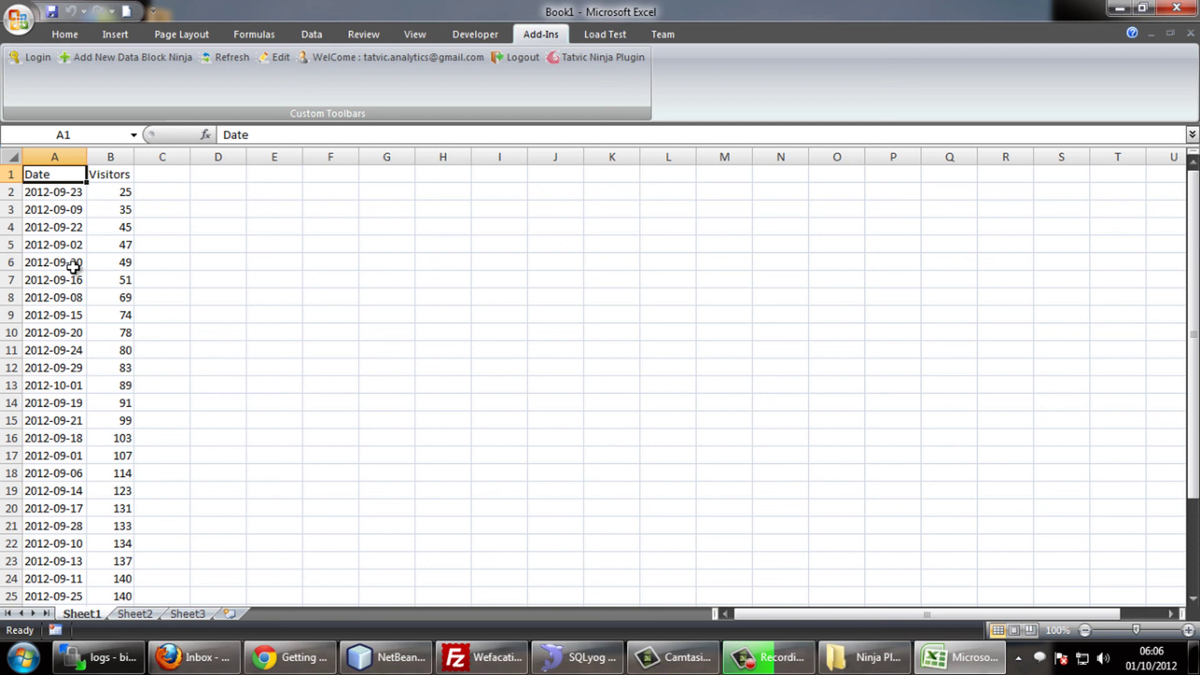
mouse_move(1192, 235)
left_mouse_down()
mouse_move(1192, 327)
mouse_move(1193, 249)
left_mouse_up()
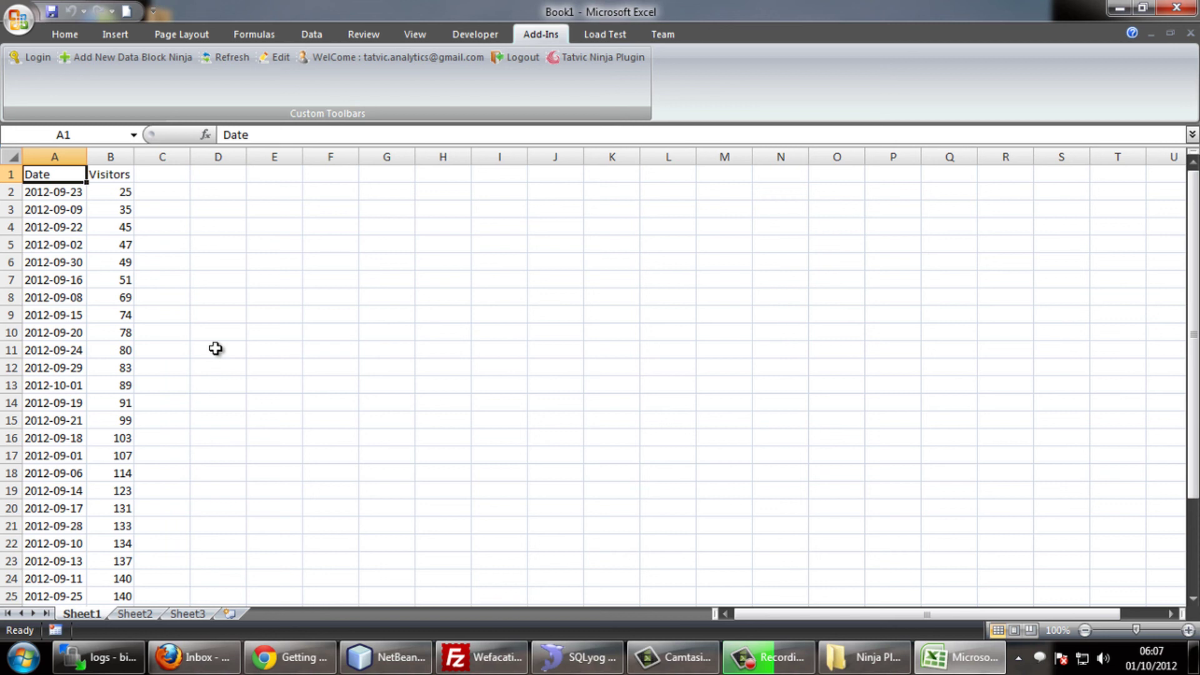